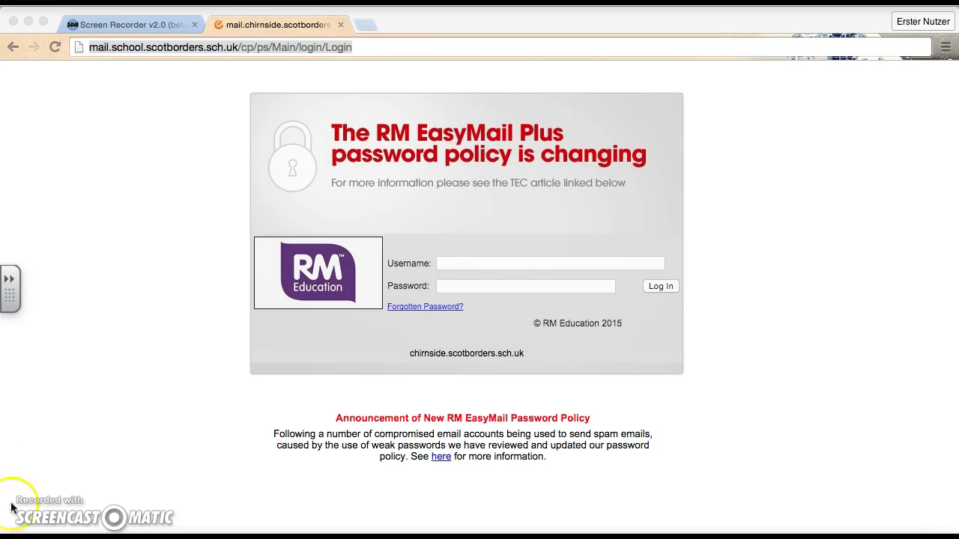
Change 'school' in the web address to 'earlston-pri' to reach that school's mail login
left_click(120, 212)
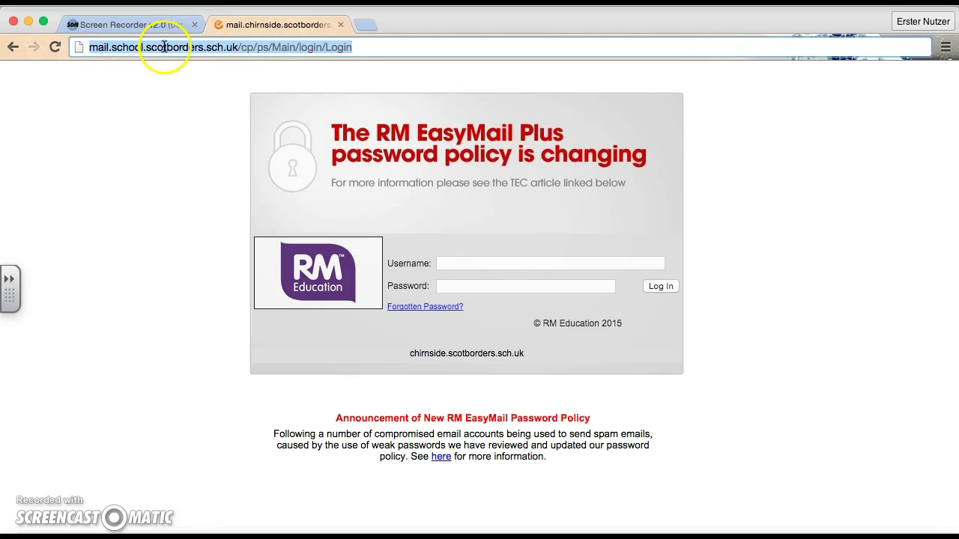
left_click(132, 49)
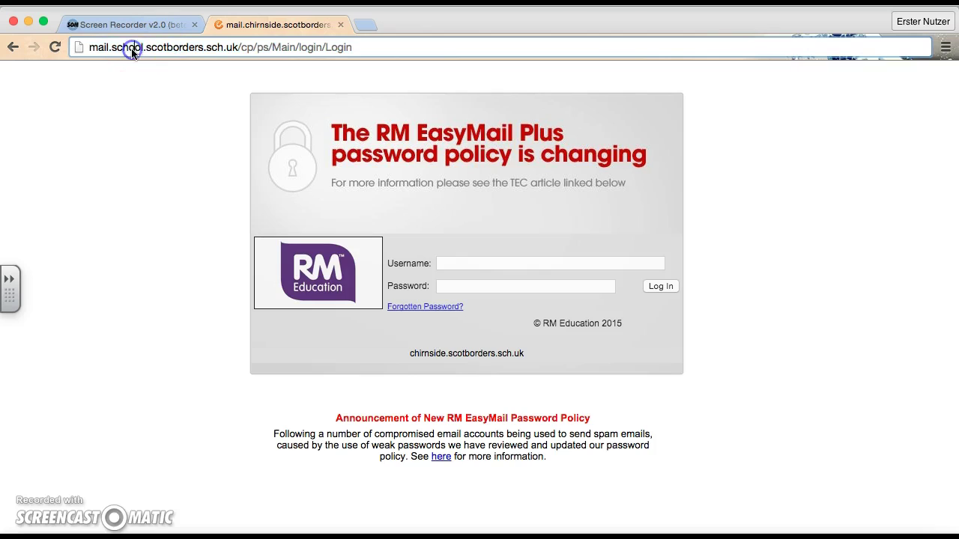
double_click(132, 49)
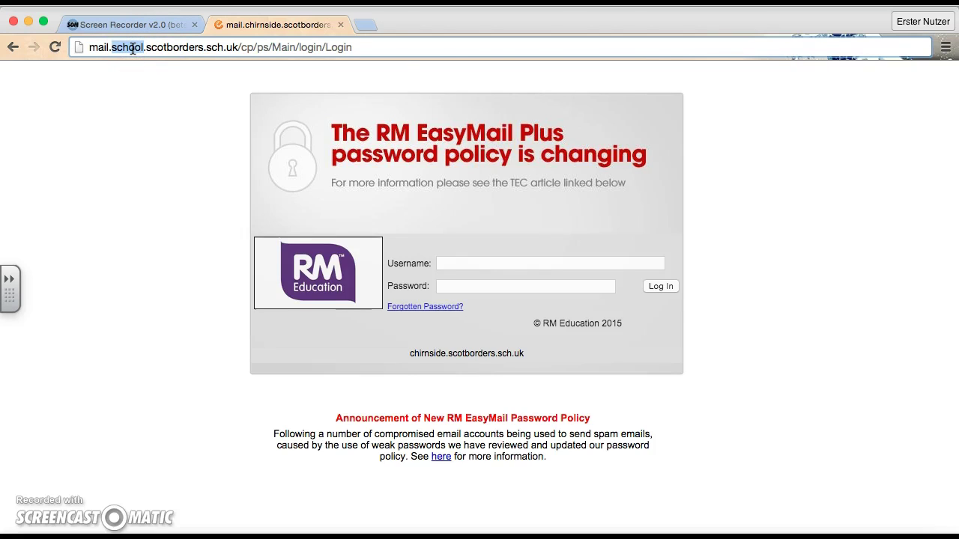
type("earlston-pri")
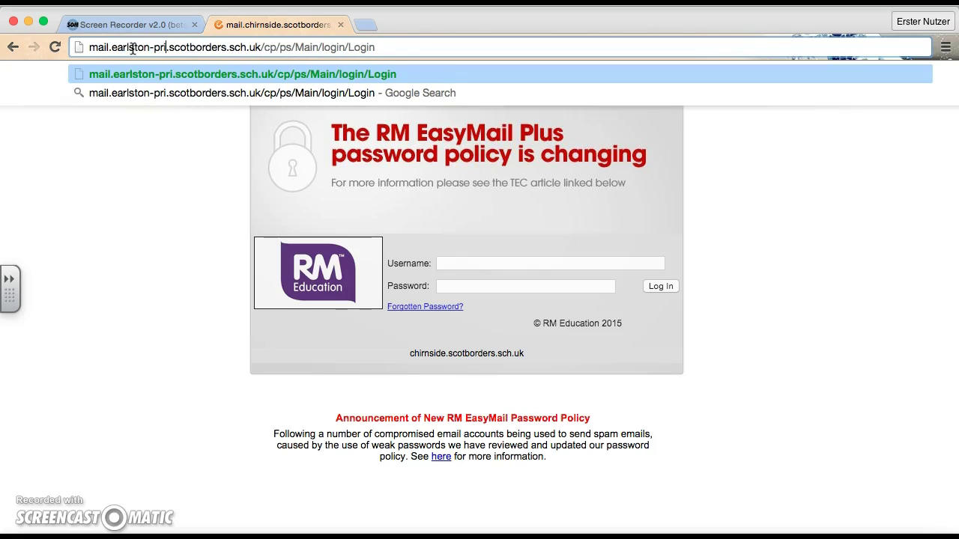
left_click(135, 194)
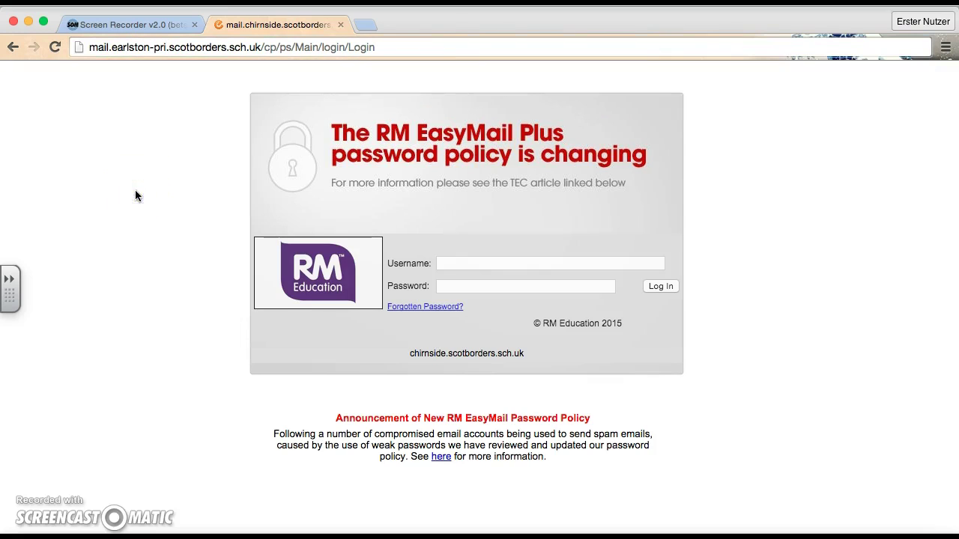
Enter the account username and password and submit the login
left_click(503, 265)
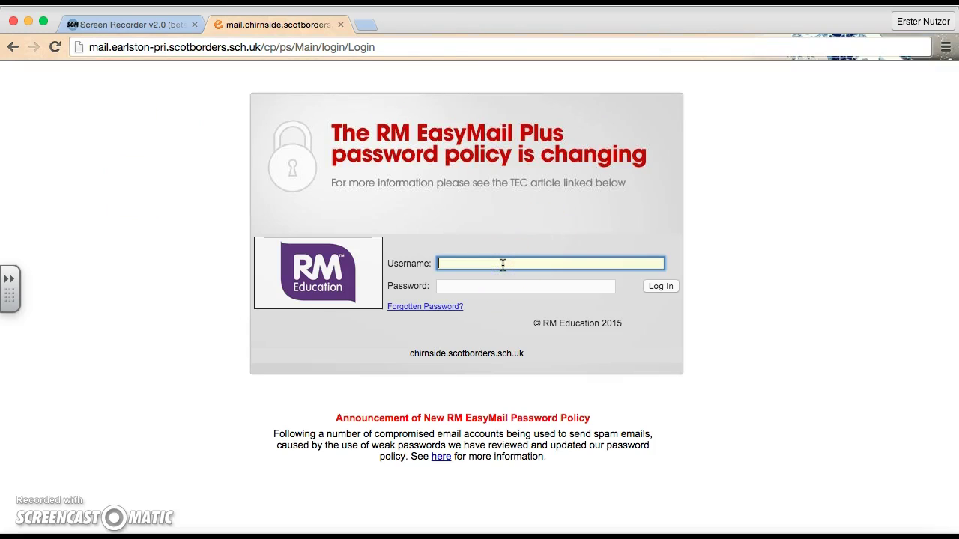
left_click(523, 287)
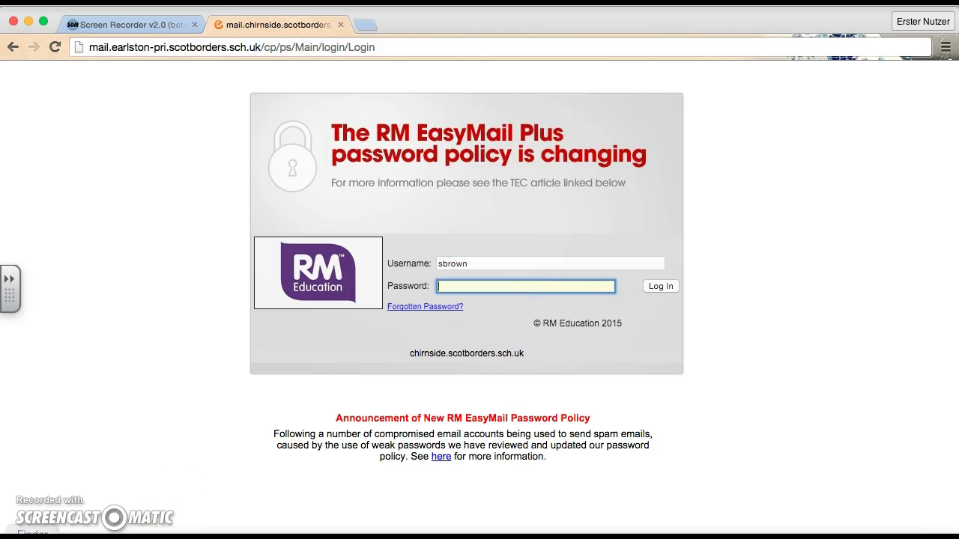
key("Return")
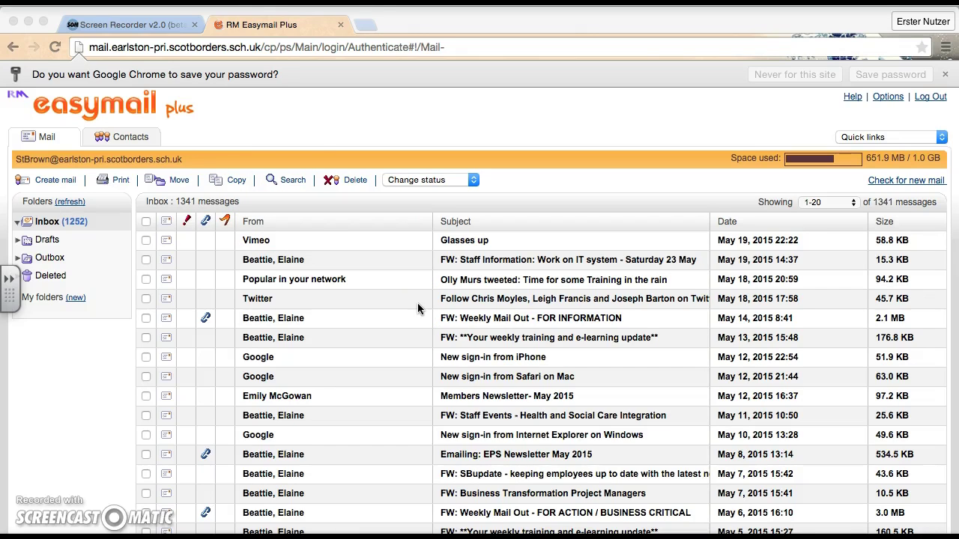
Sort the Inbox by Size, largest first, so the 14.0 MB message tops the list
left_click(884, 227)
left_click(891, 223)
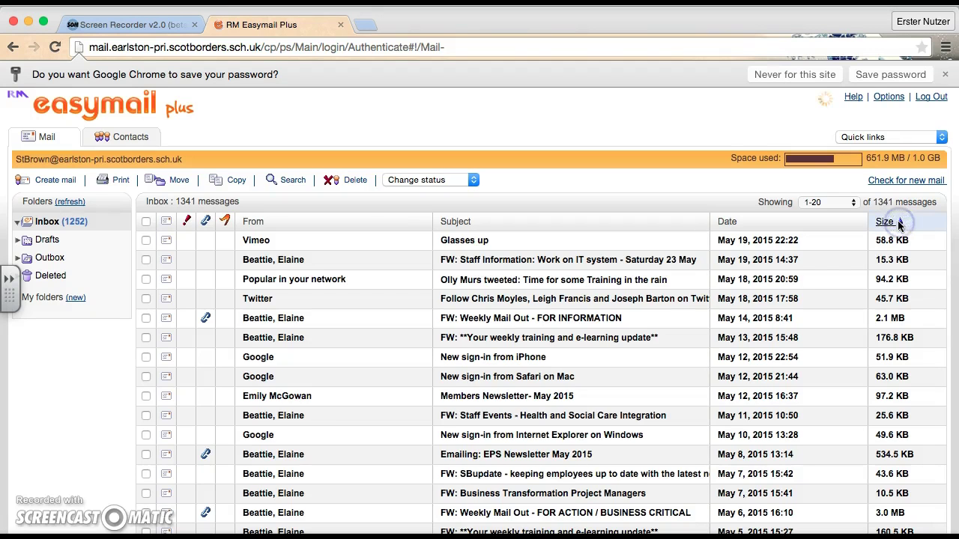
left_click(897, 224)
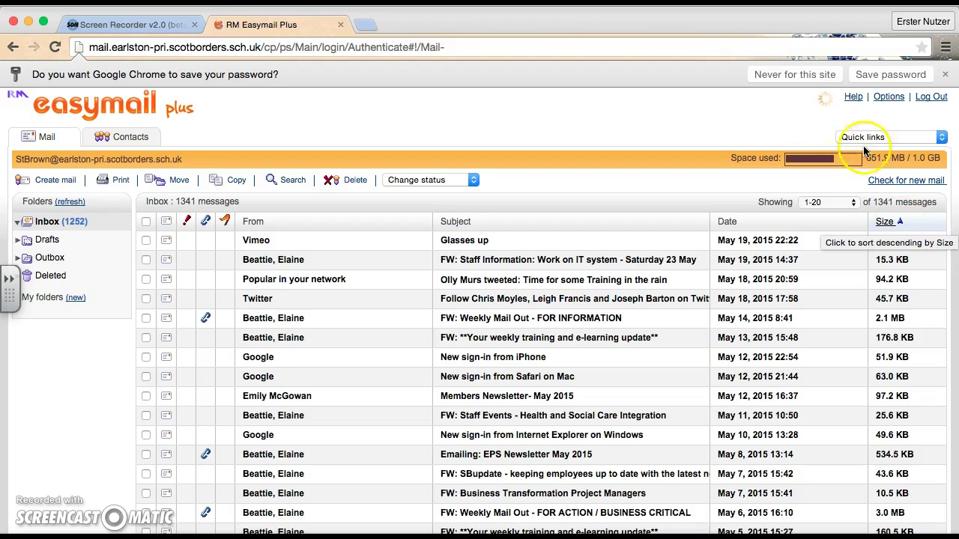
left_click(826, 117)
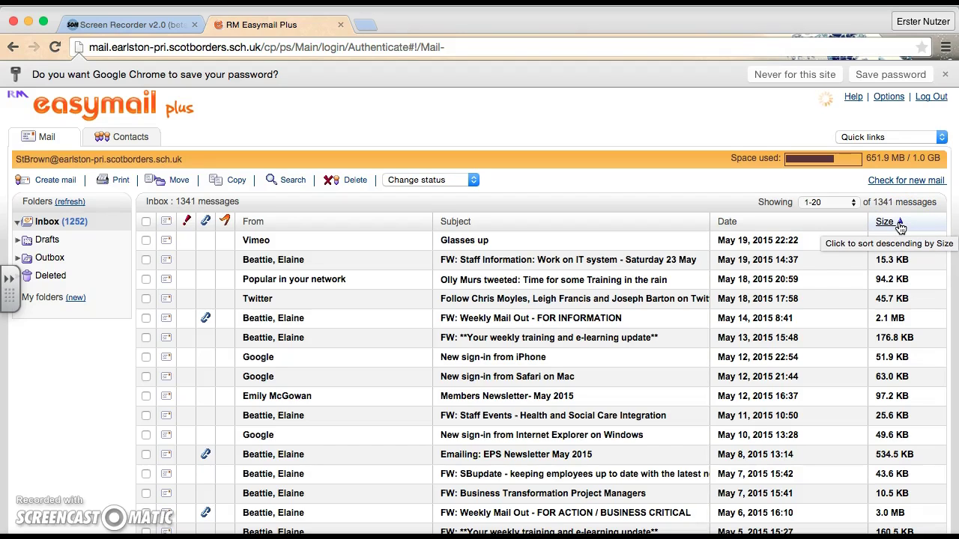
left_click(900, 225)
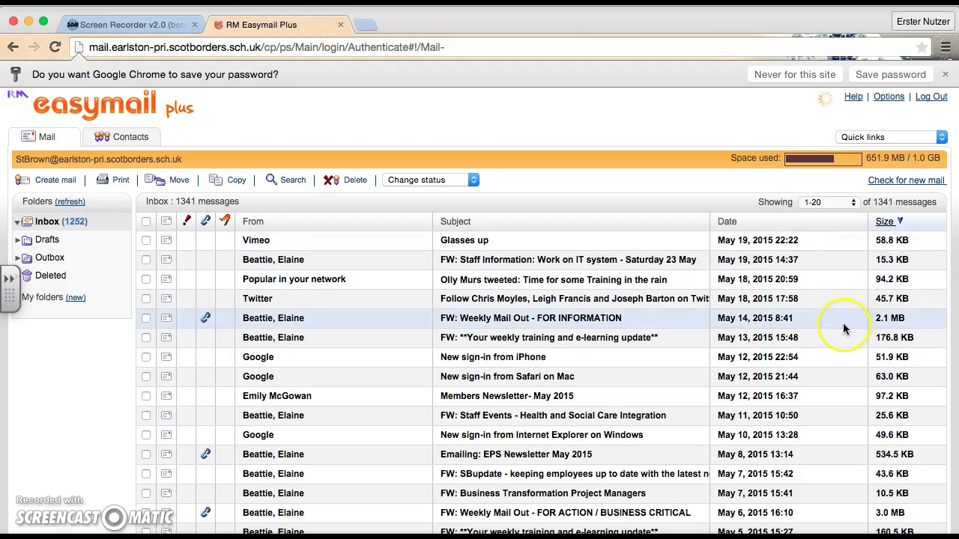
scroll(843, 326, "down", 2)
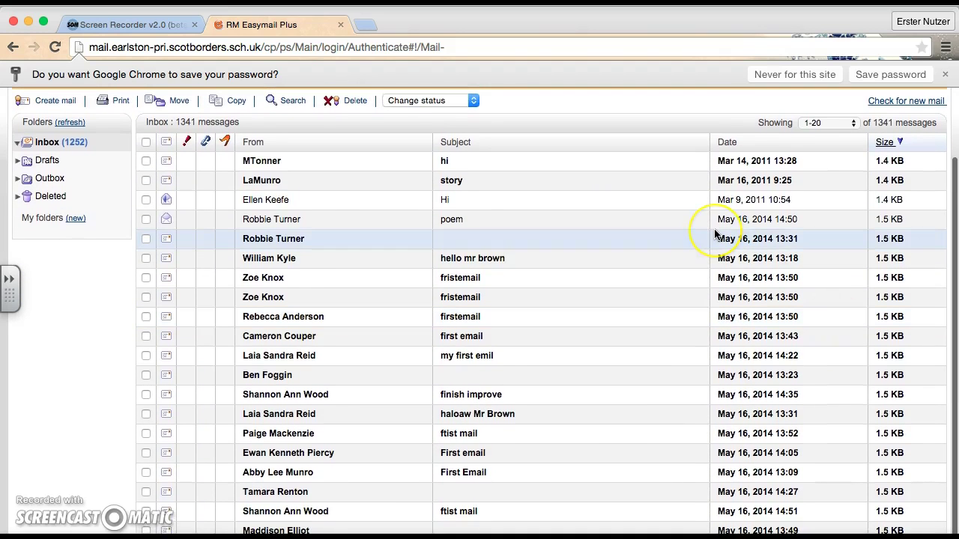
scroll(716, 234, "up", 2)
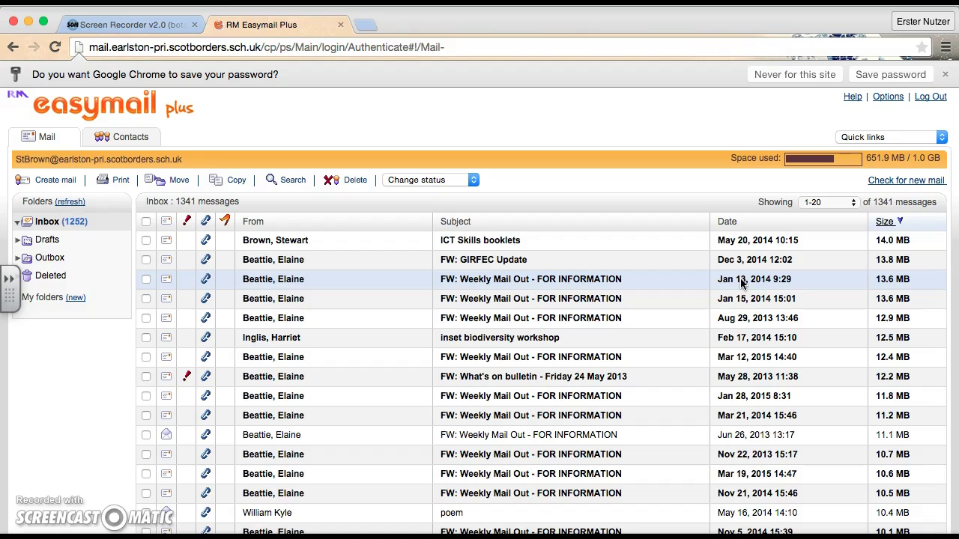
Open the ICT Skills booklets message and begin forwarding it
left_click(317, 239)
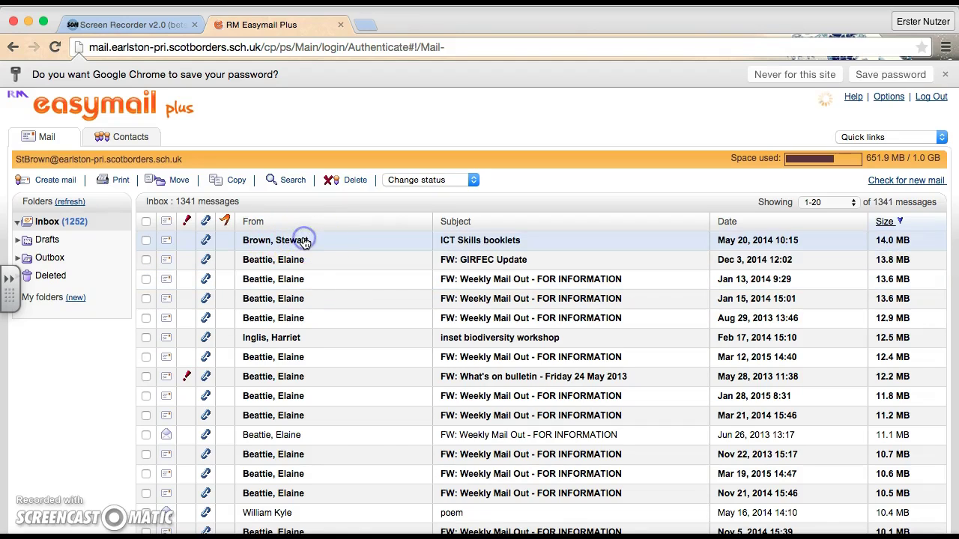
left_click(442, 243)
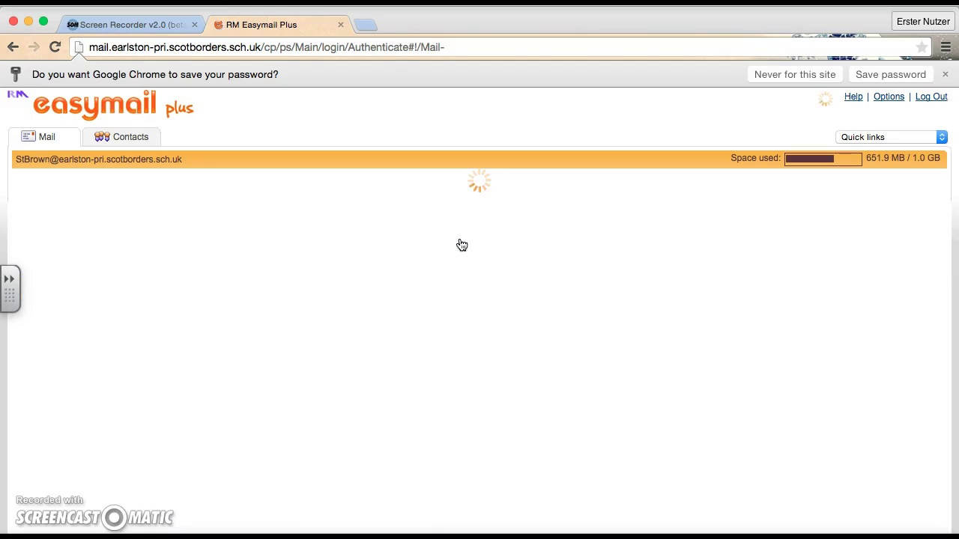
left_click(520, 284)
left_click(377, 208)
left_click(454, 373)
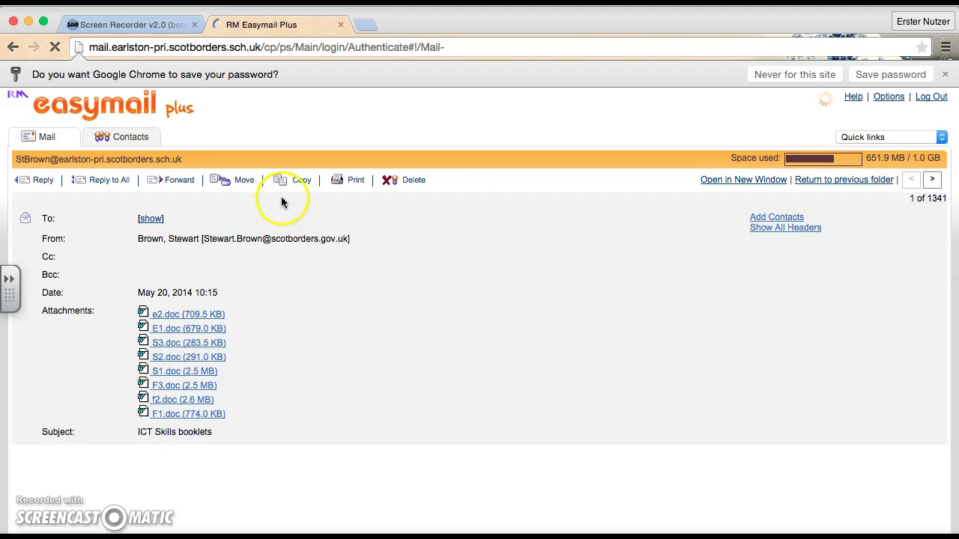
left_click(176, 184)
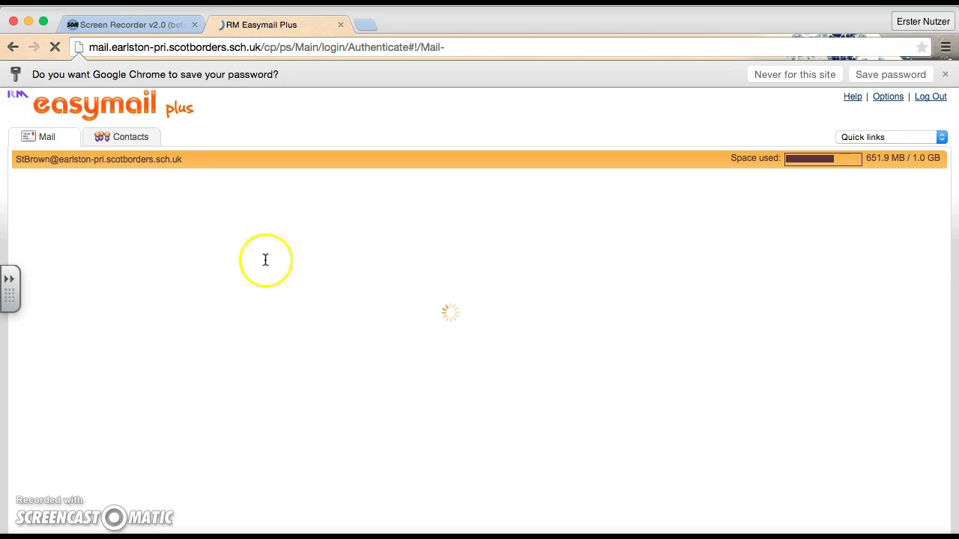
Address the forward to the new Glow email address and send it with its eight attachments
scroll(324, 350, "down", 2)
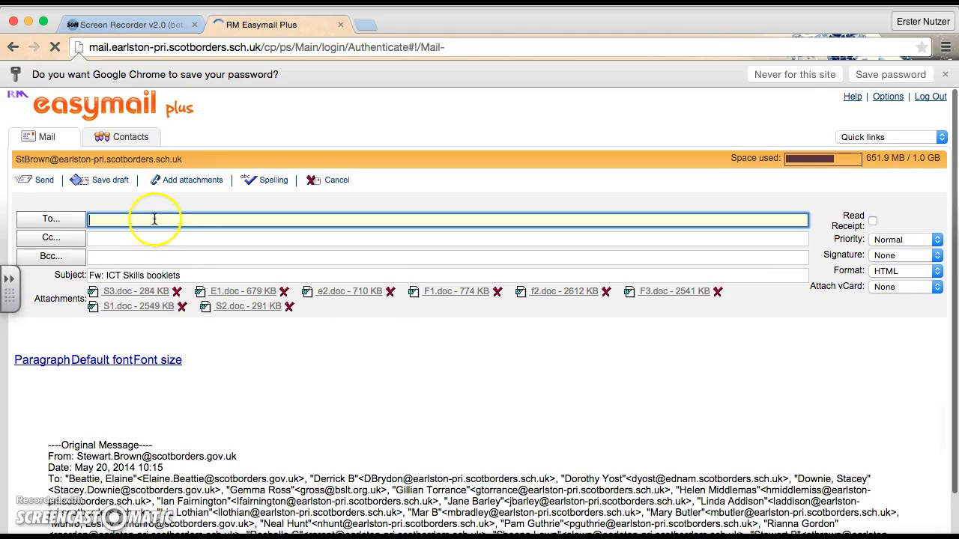
left_click(154, 219)
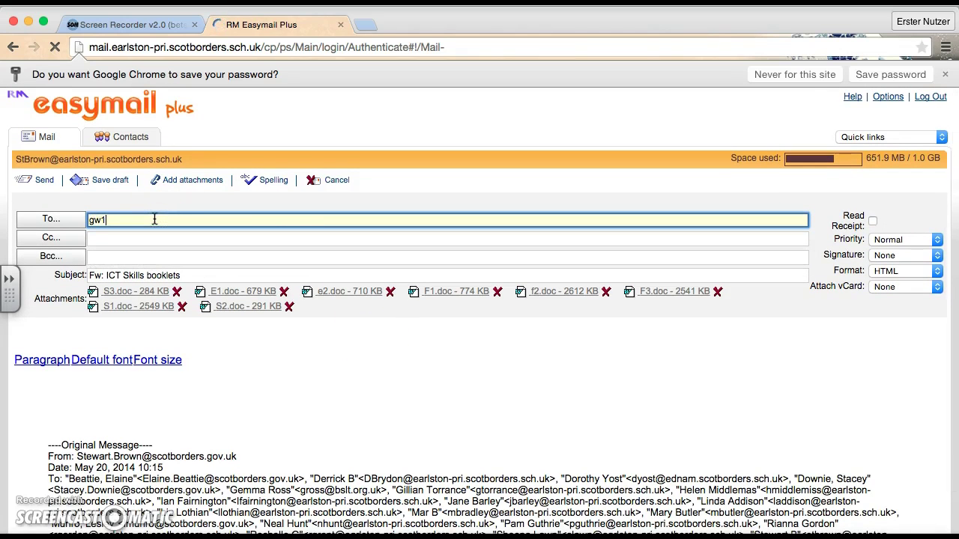
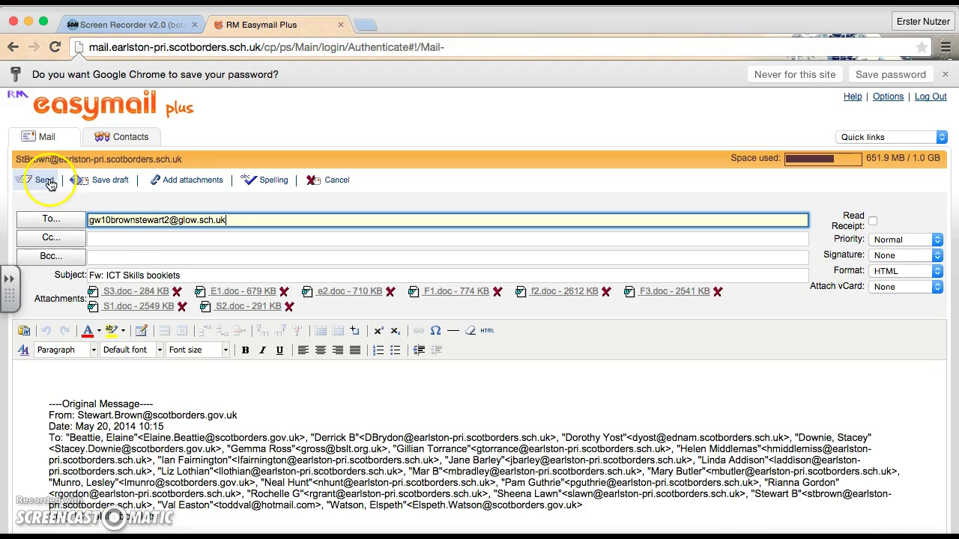
left_click(42, 181)
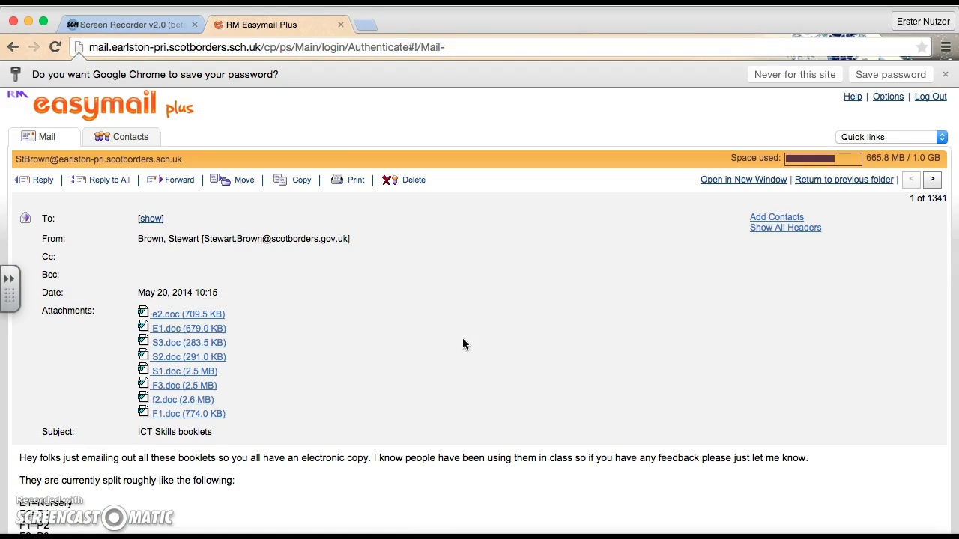
From the Mail list, reopen ICT Skills booklets and download its e2.doc attachment
left_click(50, 140)
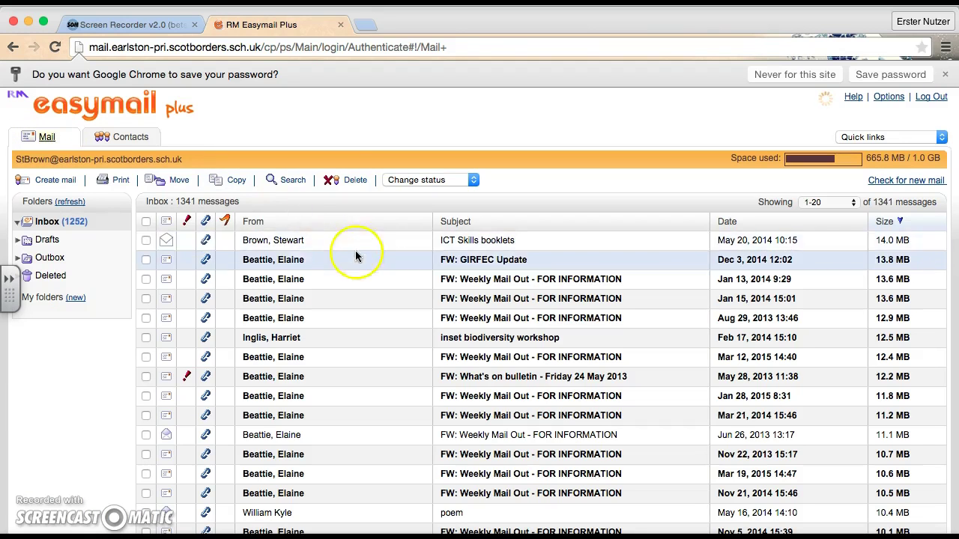
left_click(290, 242)
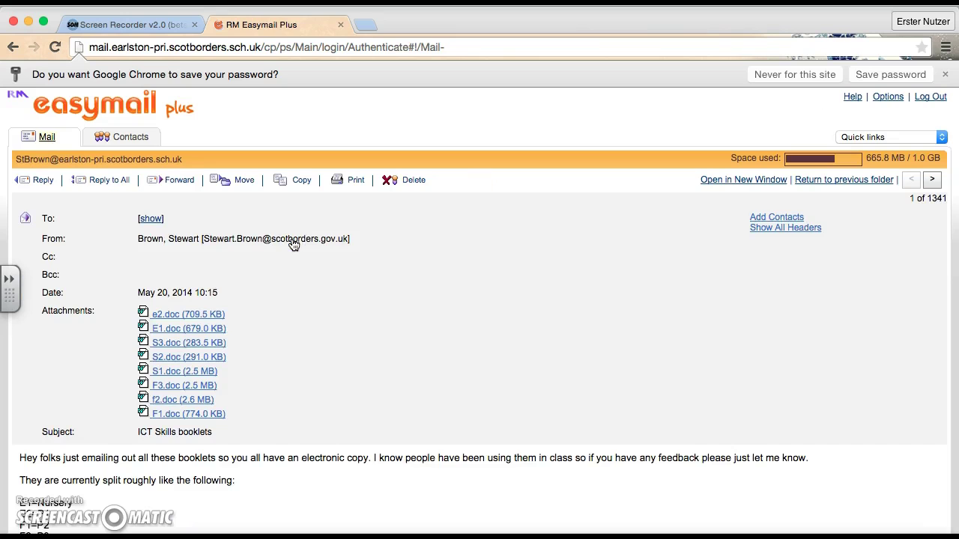
scroll(178, 318, "down", 2)
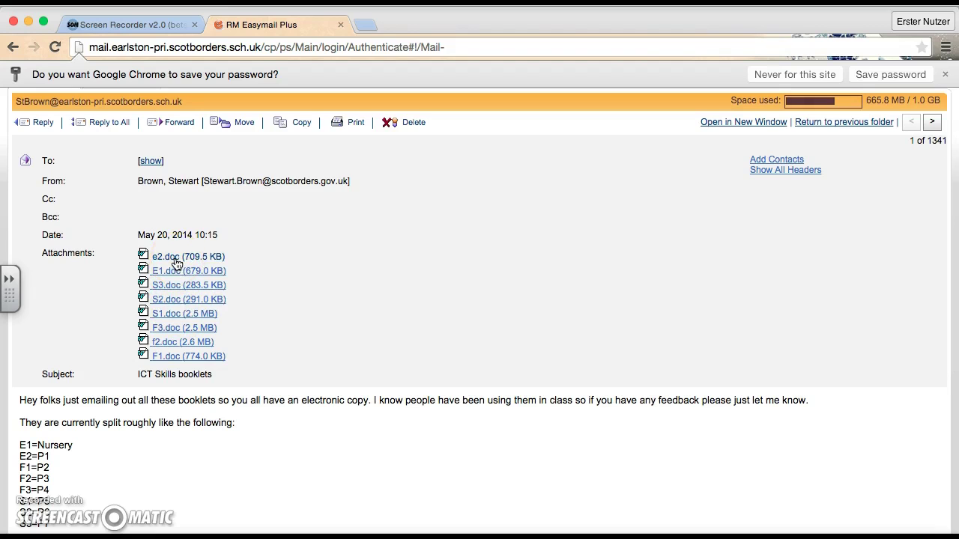
right_click(163, 258)
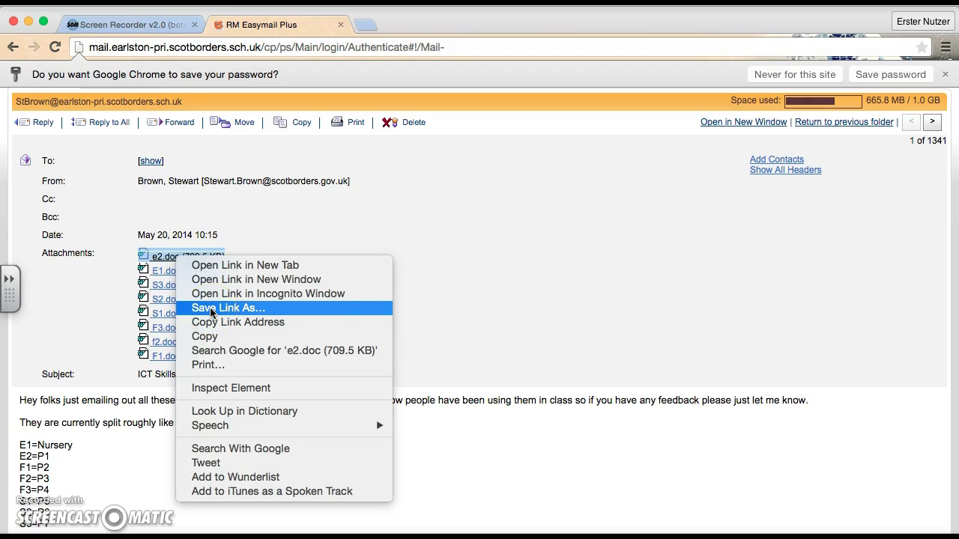
left_click(310, 214)
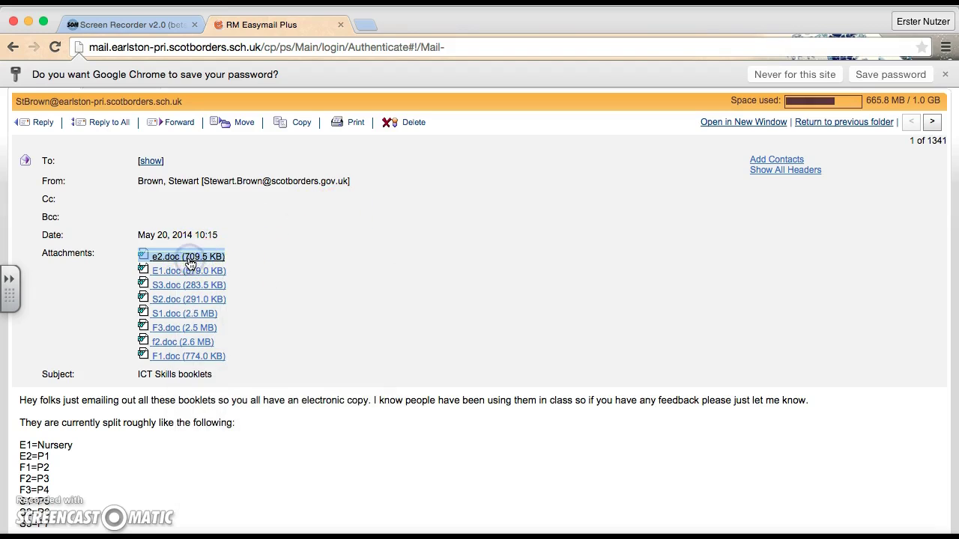
left_click(188, 257)
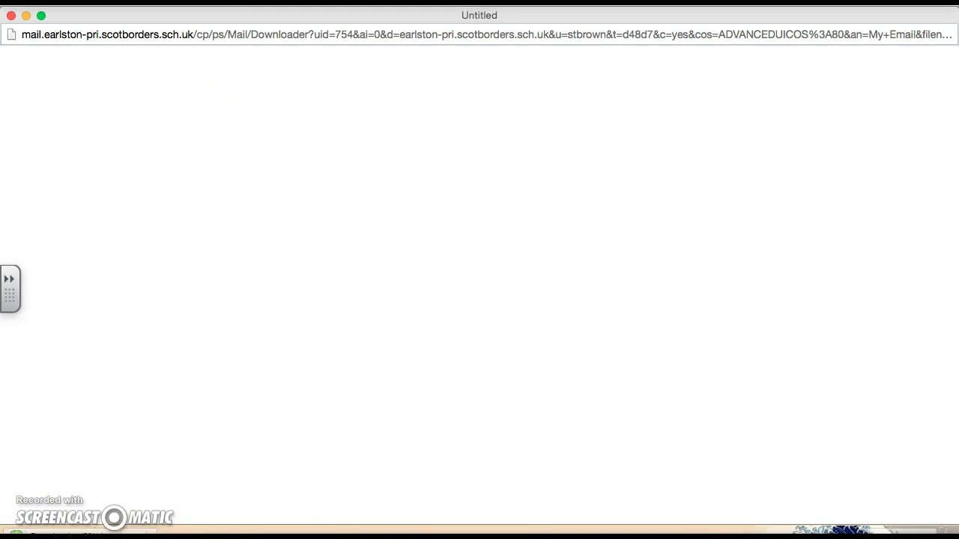
left_click(26, 16)
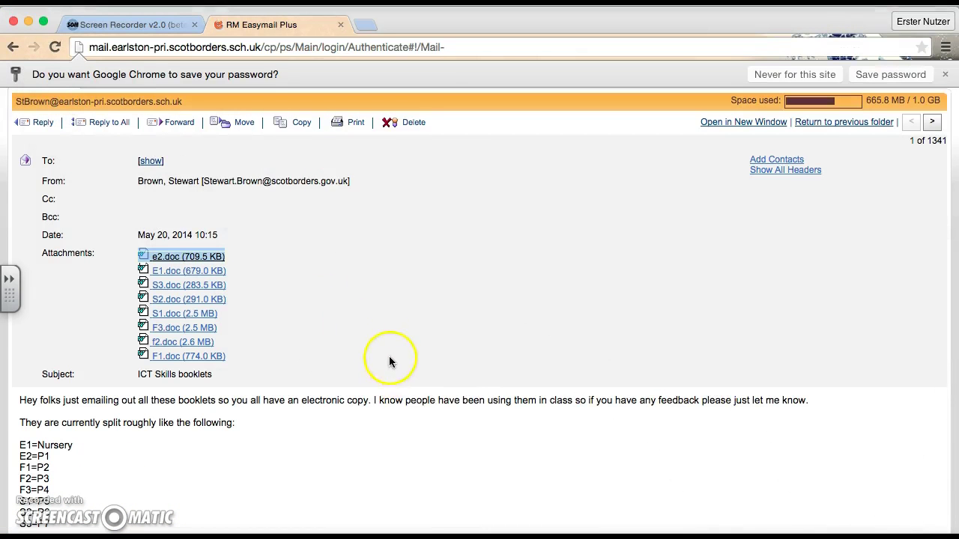